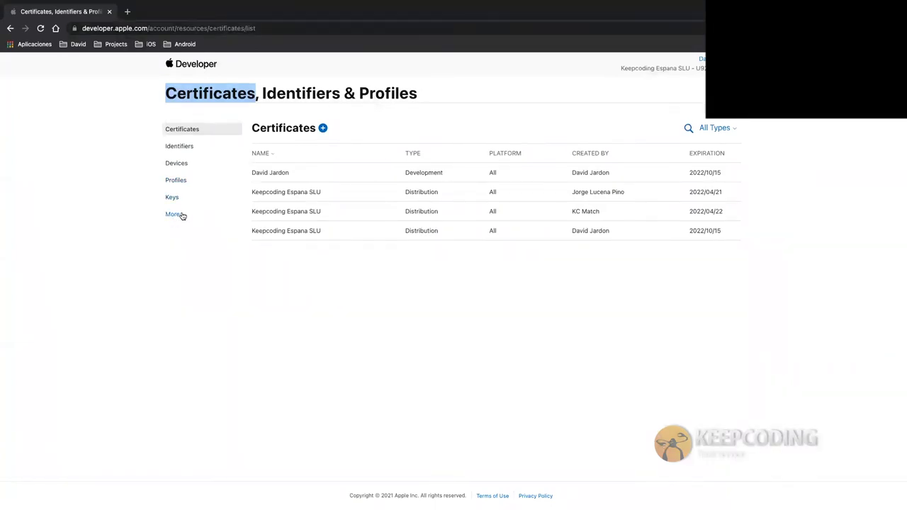
Step: View the additional services page of the developer account and return to the certificates list
{"action": "left_click", "coordinate": [173, 214]}
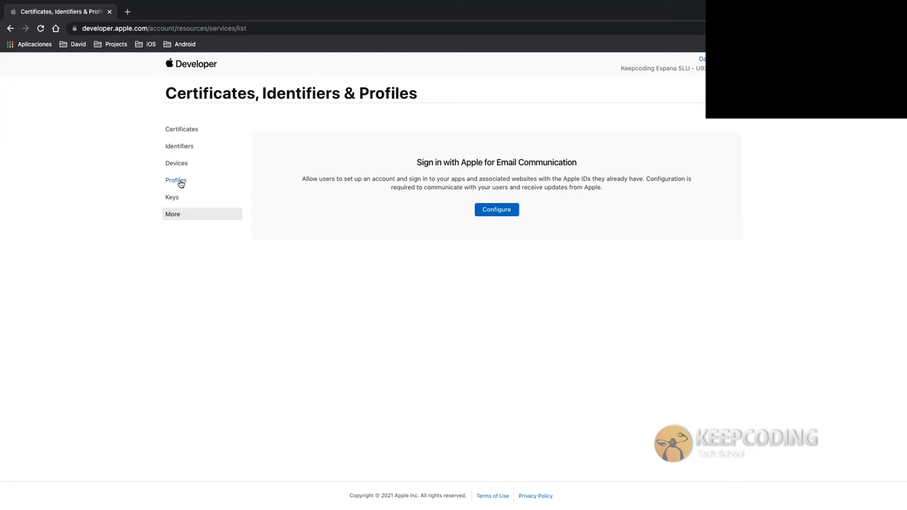
{"action": "left_click", "coordinate": [180, 129]}
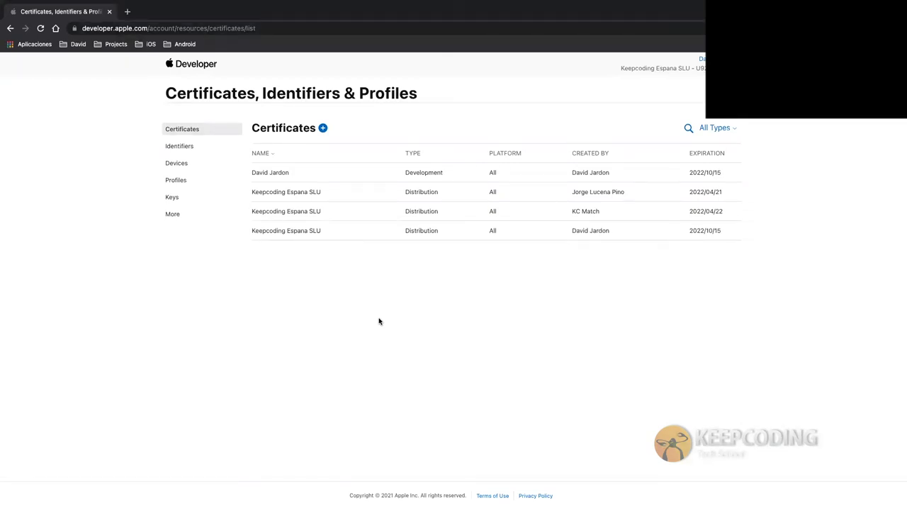
Step: Open the new certificate form, review the available Software and Services certificate types, and return to the certificates list
{"action": "left_click", "coordinate": [323, 128]}
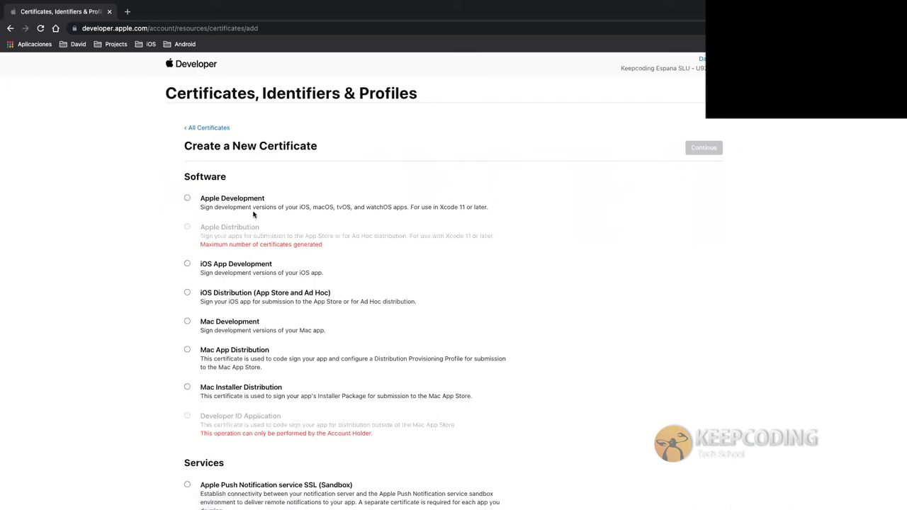
{"action": "scroll", "coordinate": [220, 333], "scroll_direction": "down", "scroll_amount": 1}
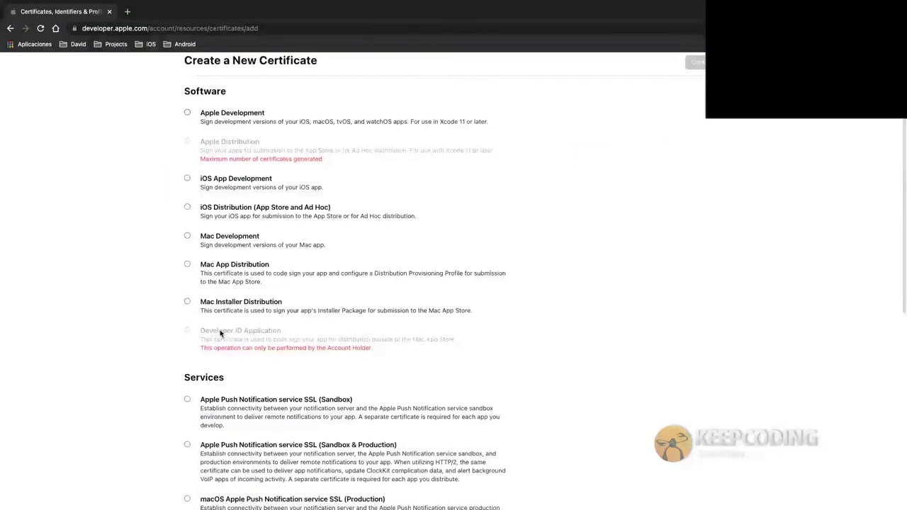
{"action": "scroll", "coordinate": [204, 298], "scroll_direction": "down", "scroll_amount": 5}
{"action": "scroll", "coordinate": [204, 294], "scroll_direction": "down", "scroll_amount": 6}
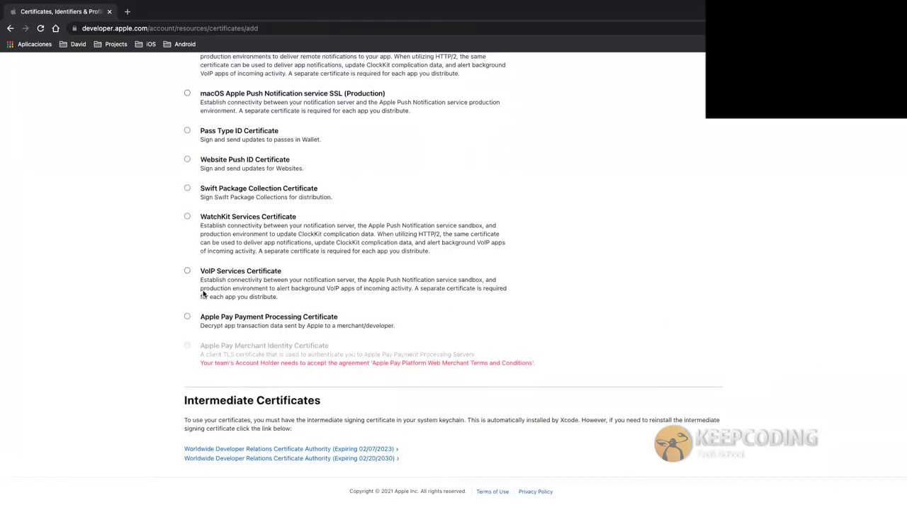
{"action": "scroll", "coordinate": [203, 292], "scroll_direction": "up", "scroll_amount": 13}
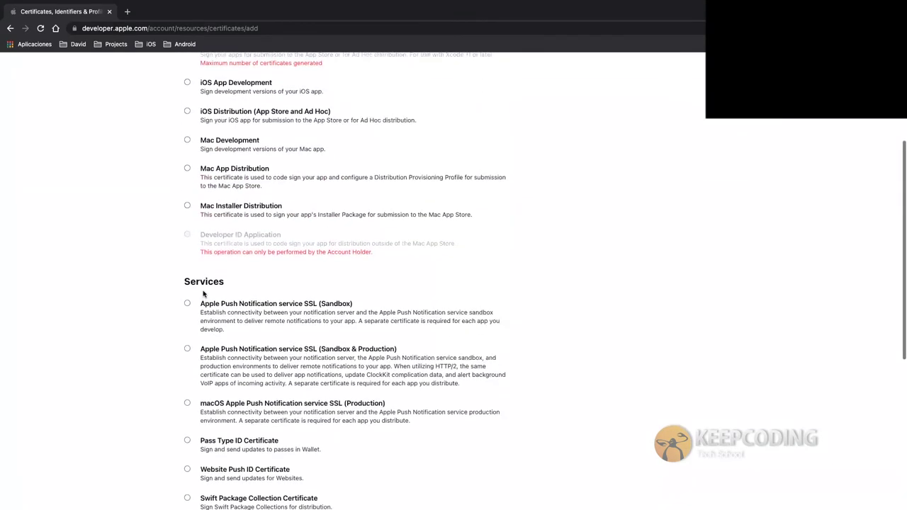
{"action": "scroll", "coordinate": [204, 293], "scroll_direction": "up", "scroll_amount": 2}
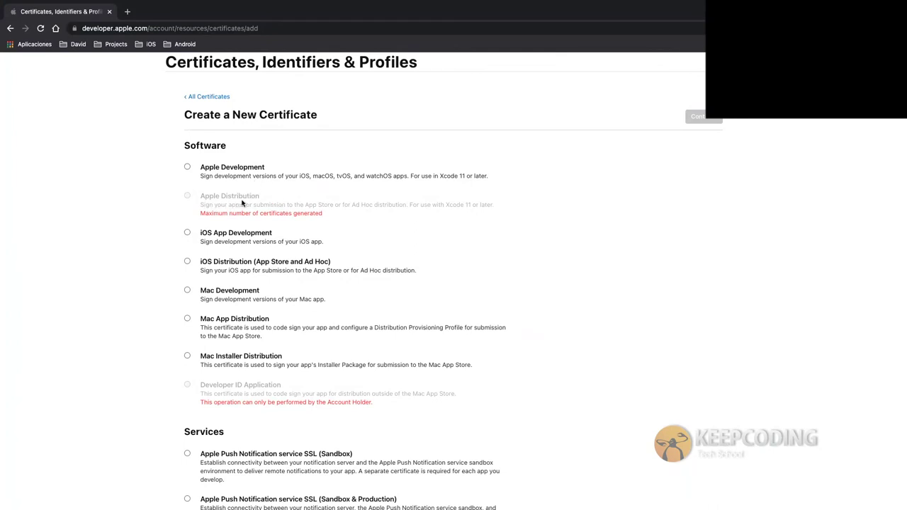
{"action": "scroll", "coordinate": [241, 203], "scroll_direction": "down", "scroll_amount": 5}
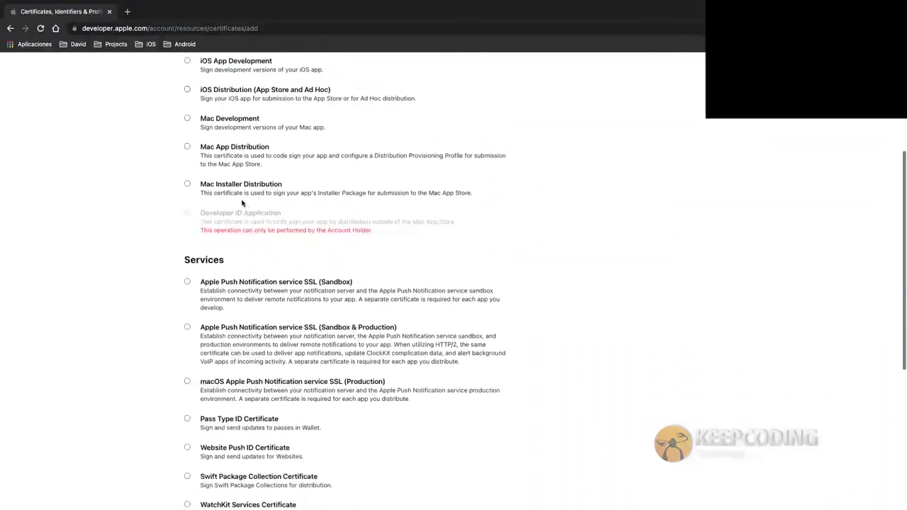
{"action": "scroll", "coordinate": [242, 203], "scroll_direction": "down", "scroll_amount": 1}
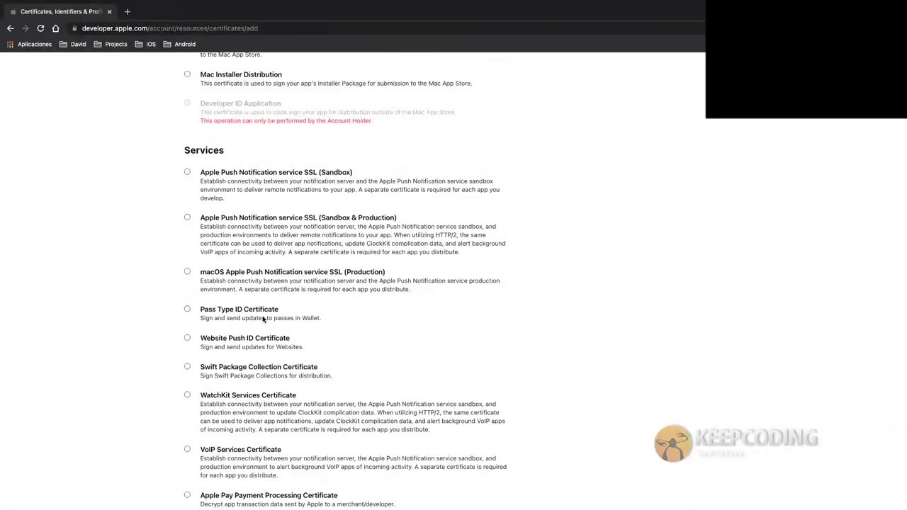
{"action": "scroll", "coordinate": [263, 334], "scroll_direction": "down", "scroll_amount": 3}
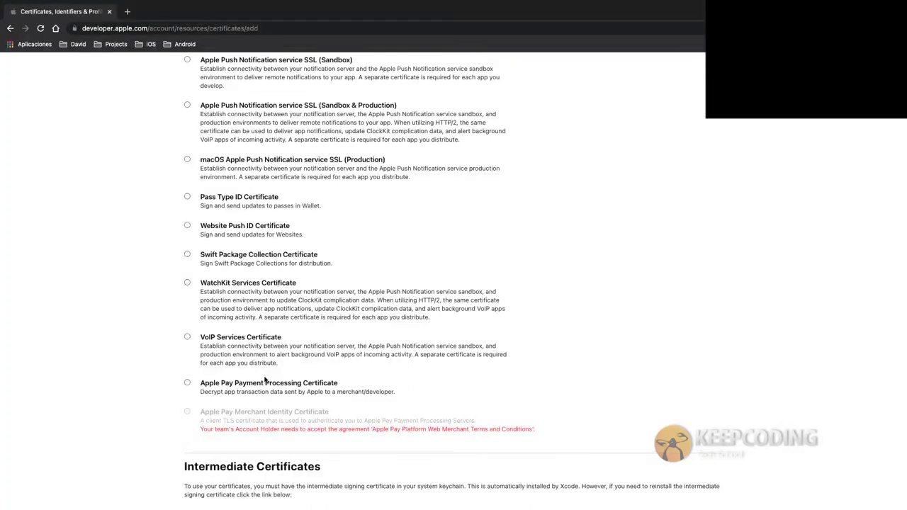
{"action": "scroll", "coordinate": [265, 380], "scroll_direction": "up", "scroll_amount": 1}
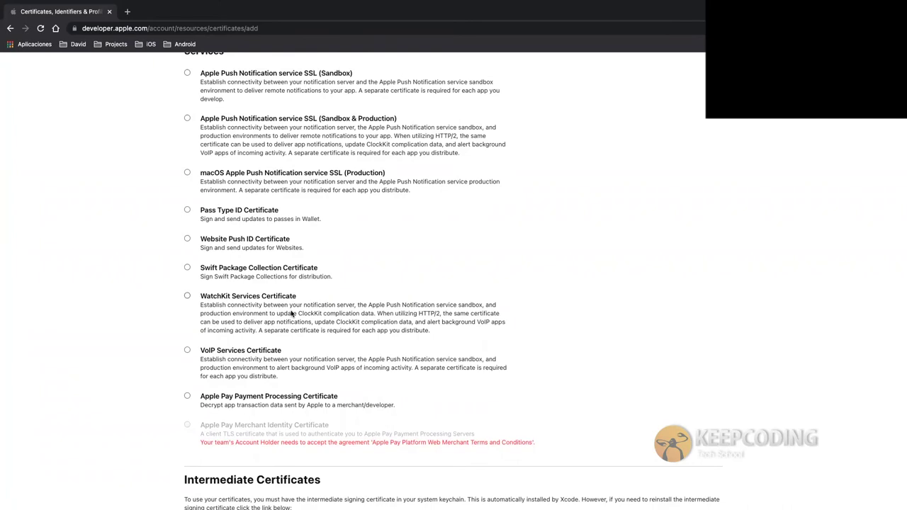
{"action": "scroll", "coordinate": [290, 314], "scroll_direction": "up", "scroll_amount": 10}
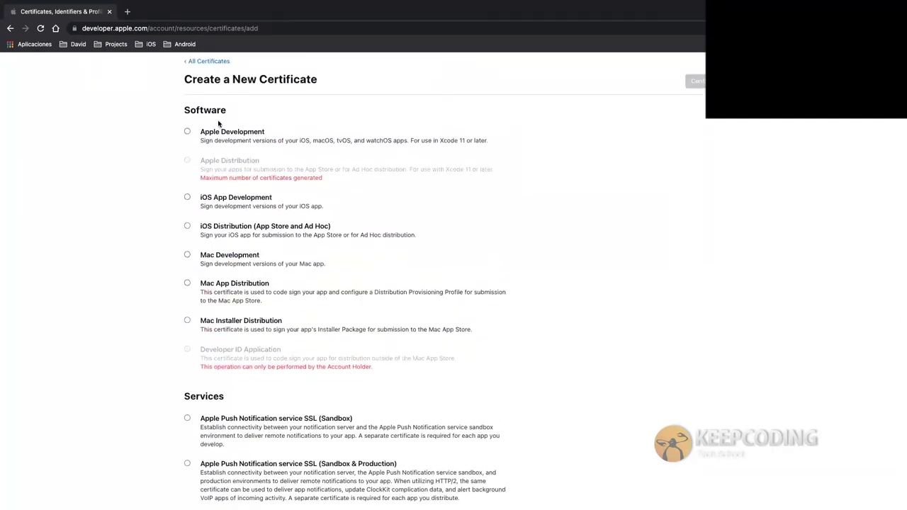
{"action": "left_click", "coordinate": [207, 62]}
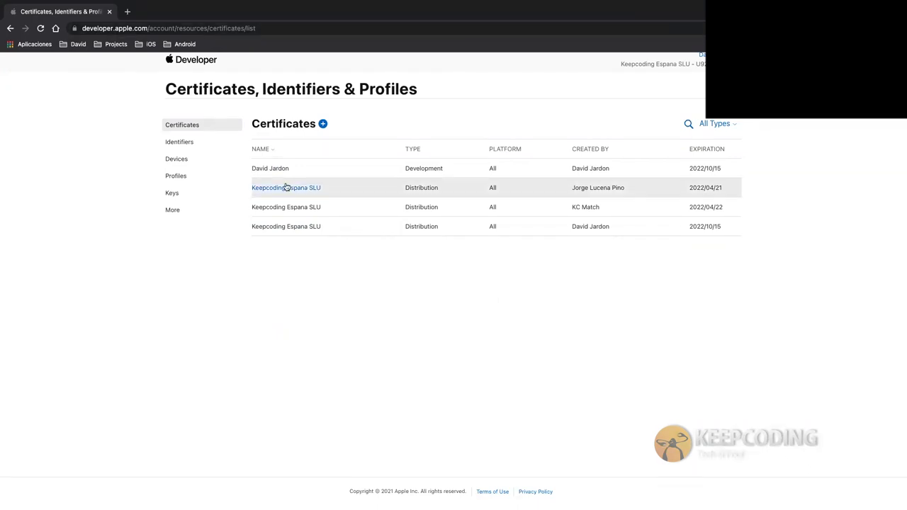
Step: Start a new certificate and try the Apple Development, Mac Development and Mac Installer Distribution types, ending on Apple Development
{"action": "left_click", "coordinate": [322, 124]}
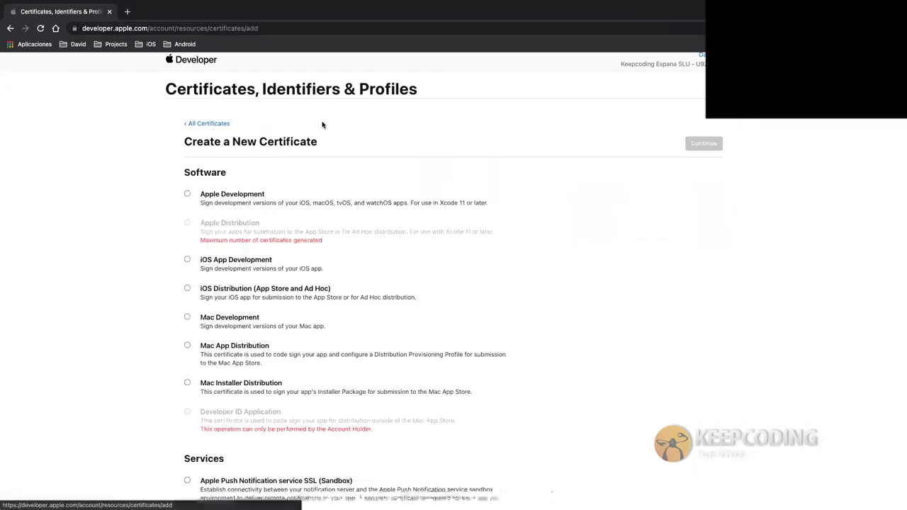
{"action": "left_click", "coordinate": [187, 195]}
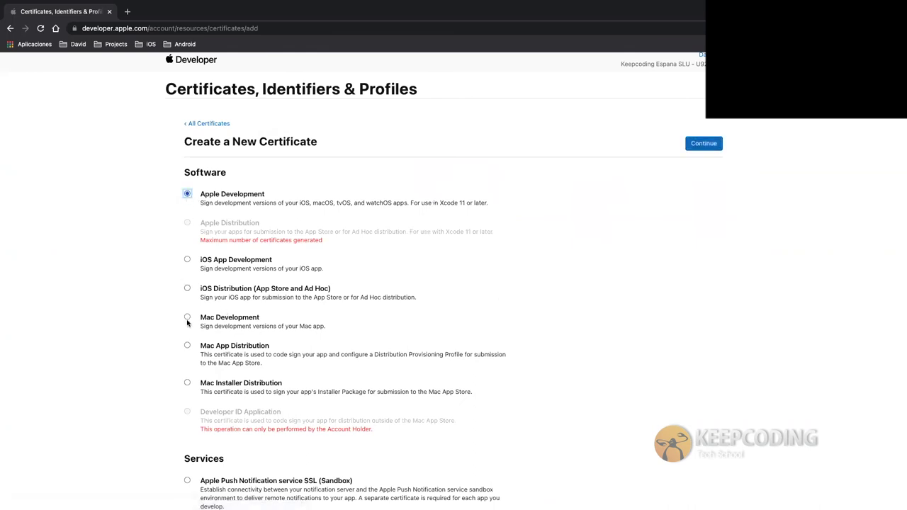
{"action": "left_click", "coordinate": [188, 318]}
{"action": "left_click", "coordinate": [188, 194]}
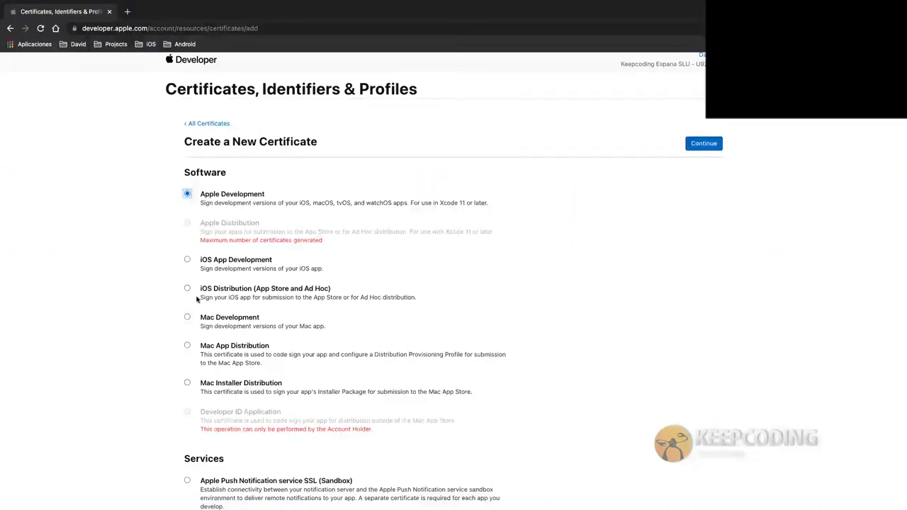
{"action": "left_click", "coordinate": [187, 382]}
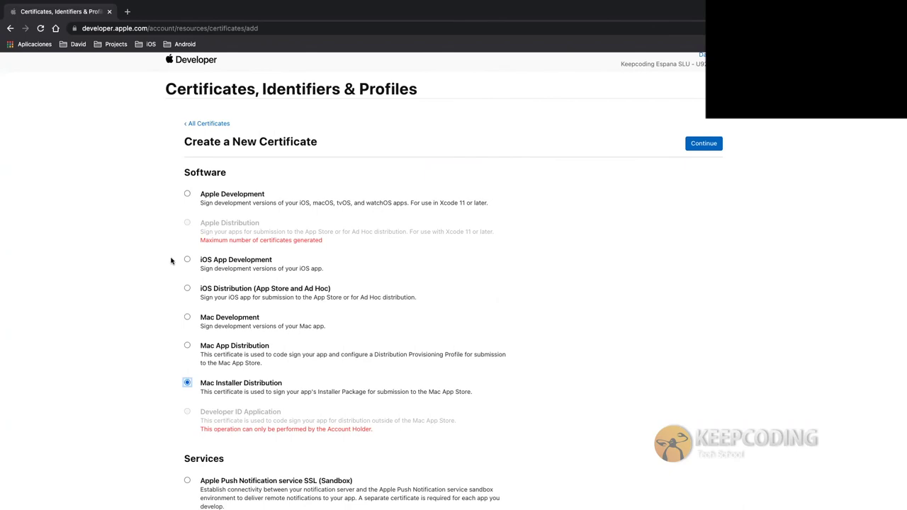
{"action": "left_click", "coordinate": [187, 192]}
Step: Choose Apple Push Notification service SSL (Sandbox & Production) as the certificate type and highlight its title
{"action": "scroll", "coordinate": [187, 305], "scroll_direction": "down", "scroll_amount": 5}
{"action": "left_click", "coordinate": [187, 257]}
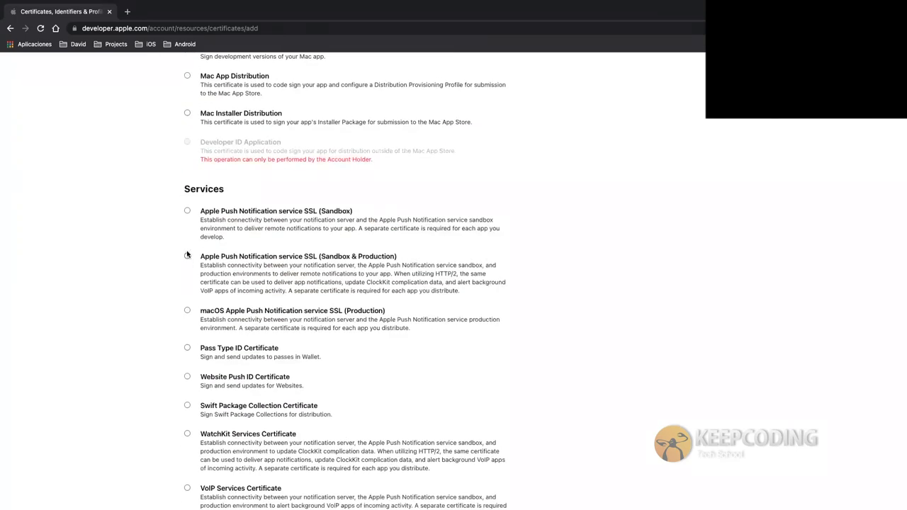
{"action": "scroll", "coordinate": [244, 186], "scroll_direction": "up", "scroll_amount": 4}
{"action": "scroll", "coordinate": [243, 186], "scroll_direction": "down", "scroll_amount": 1}
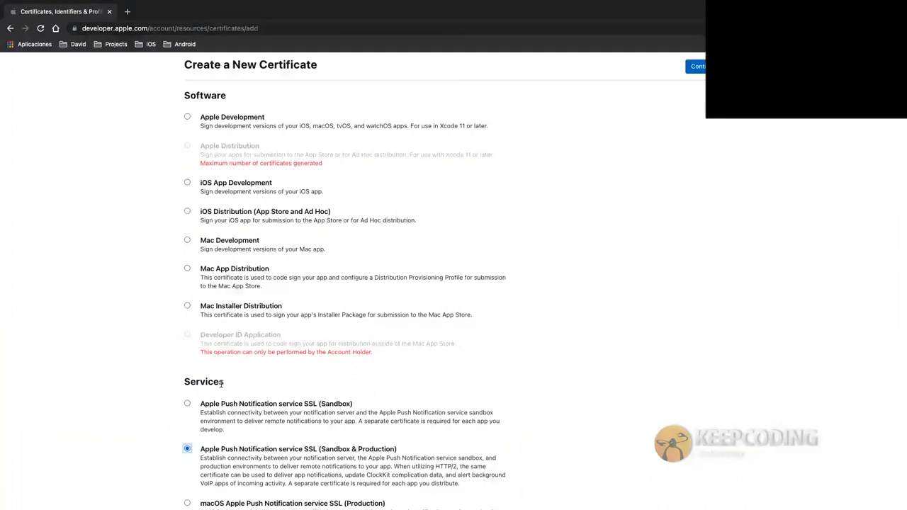
{"action": "double_click", "coordinate": [204, 450]}
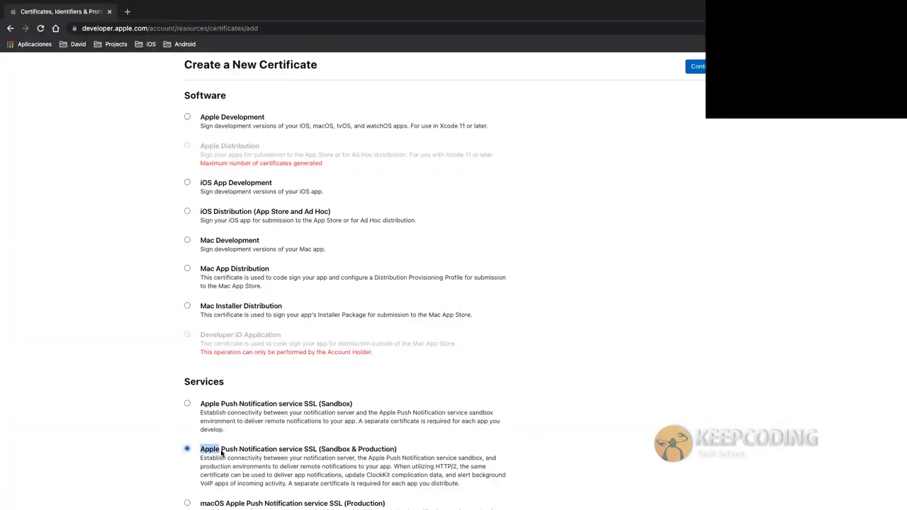
{"action": "triple_click", "coordinate": [223, 452]}
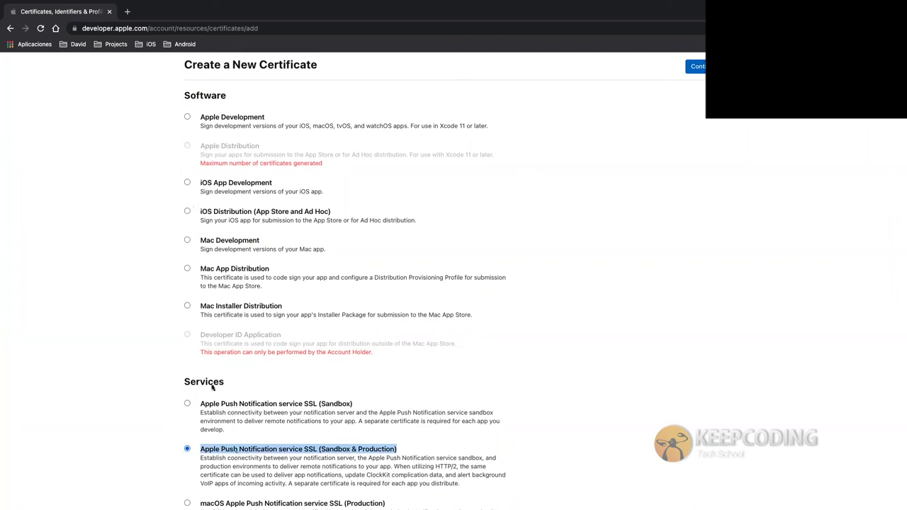
Step: Switch the certificate type to Apple Development and back to Apple Push Notification service SSL (Sandbox & Production), highlighting the push certificate titles
{"action": "left_click", "coordinate": [186, 118]}
{"action": "scroll", "coordinate": [264, 482], "scroll_direction": "down", "scroll_amount": 3}
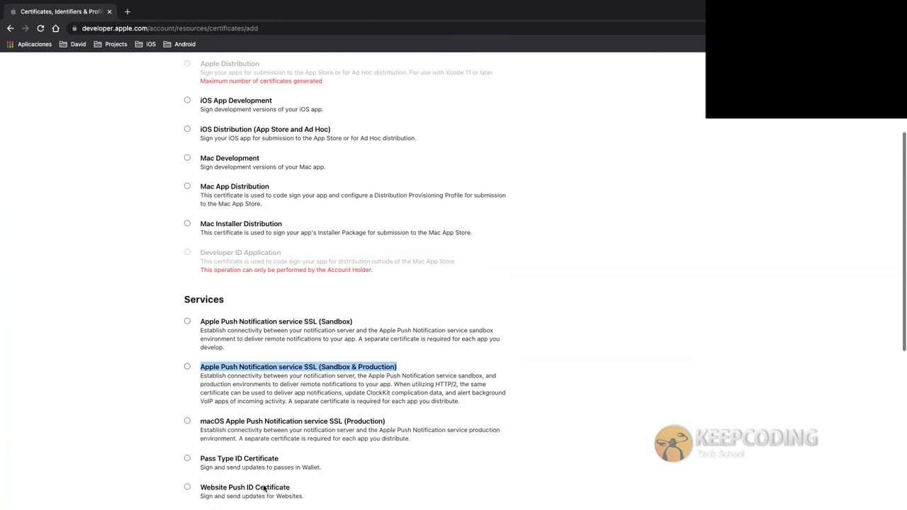
{"action": "left_click", "coordinate": [187, 342]}
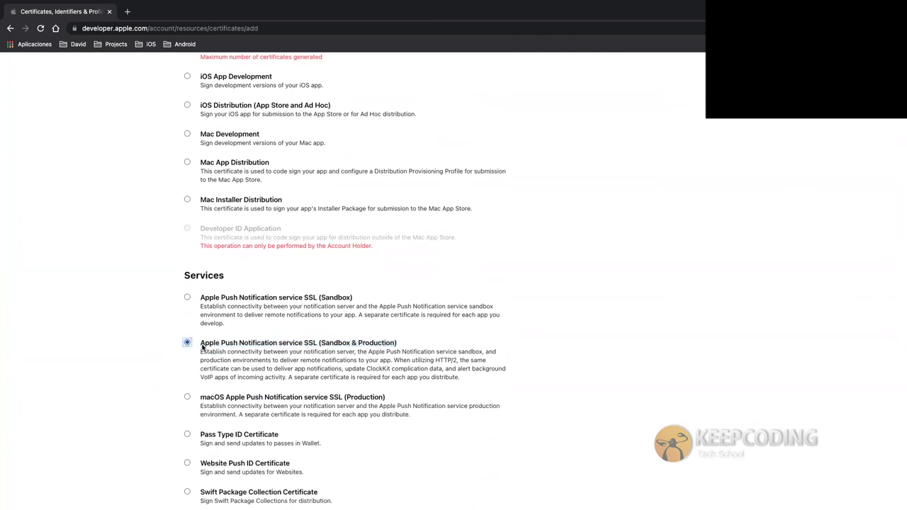
{"action": "left_click_drag", "start_coordinate": [201, 345], "coordinate": [404, 344]}
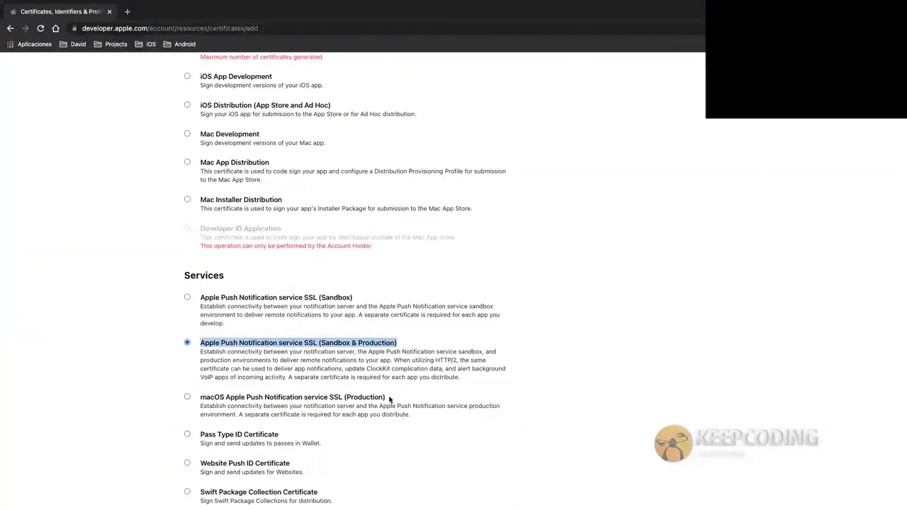
{"action": "left_click_drag", "start_coordinate": [387, 399], "coordinate": [201, 398]}
{"action": "left_click_drag", "start_coordinate": [201, 344], "coordinate": [403, 346]}
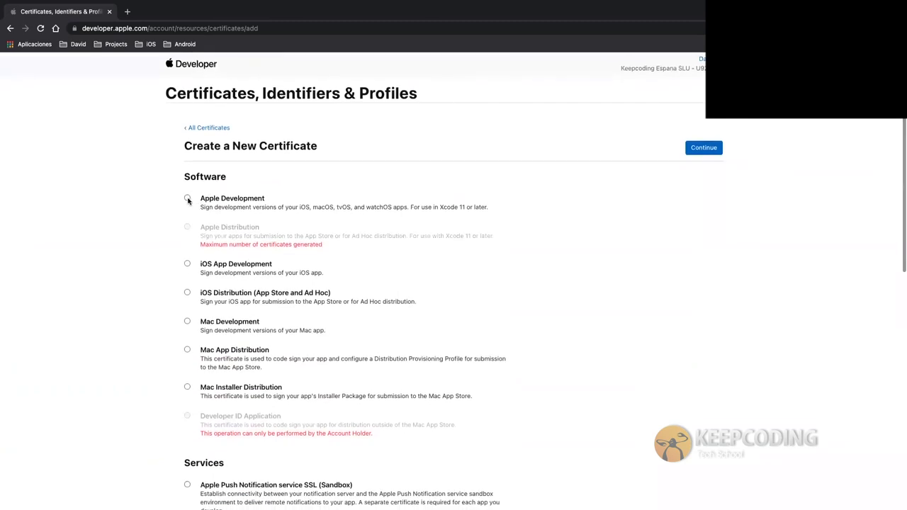
Step: Try the Apple Development, Sandbox & Production push and Apple Pay Payment Processing types, and leave the form without creating a certificate
{"action": "left_click", "coordinate": [187, 206]}
{"action": "scroll", "coordinate": [213, 375], "scroll_direction": "down", "scroll_amount": 5}
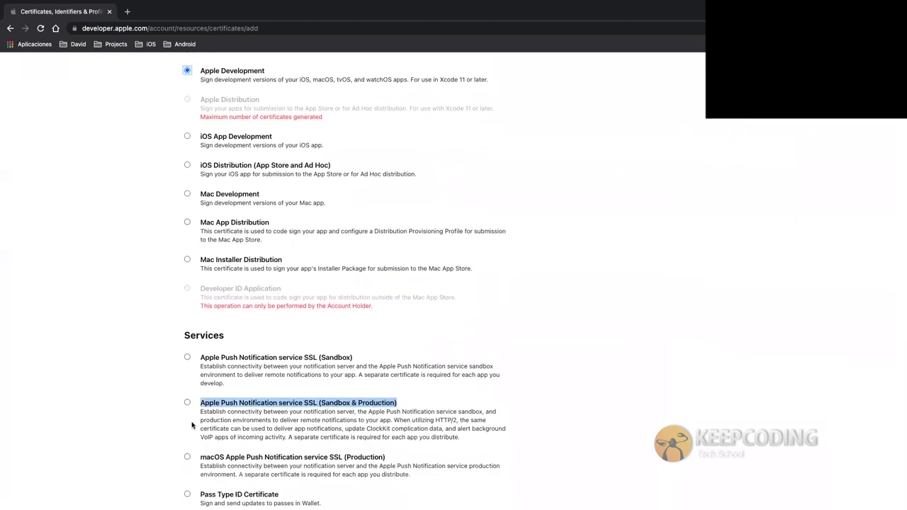
{"action": "left_click", "coordinate": [187, 403]}
{"action": "scroll", "coordinate": [187, 383], "scroll_direction": "down", "scroll_amount": 5}
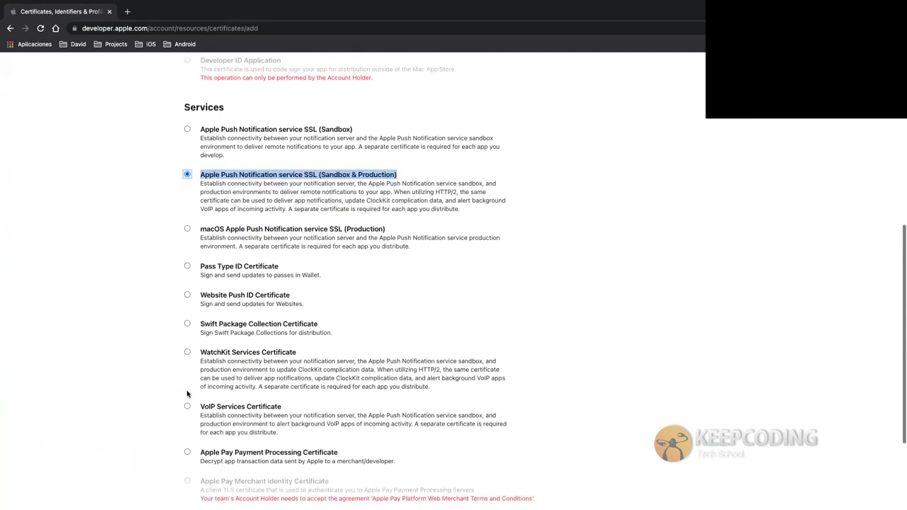
{"action": "left_click", "coordinate": [187, 350]}
{"action": "scroll", "coordinate": [188, 352], "scroll_direction": "down", "scroll_amount": 3}
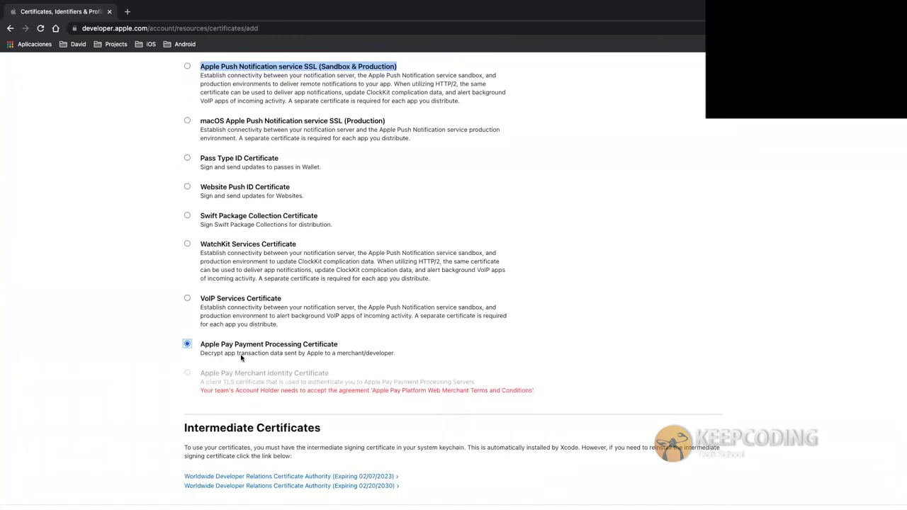
{"action": "scroll", "coordinate": [241, 358], "scroll_direction": "up", "scroll_amount": 4}
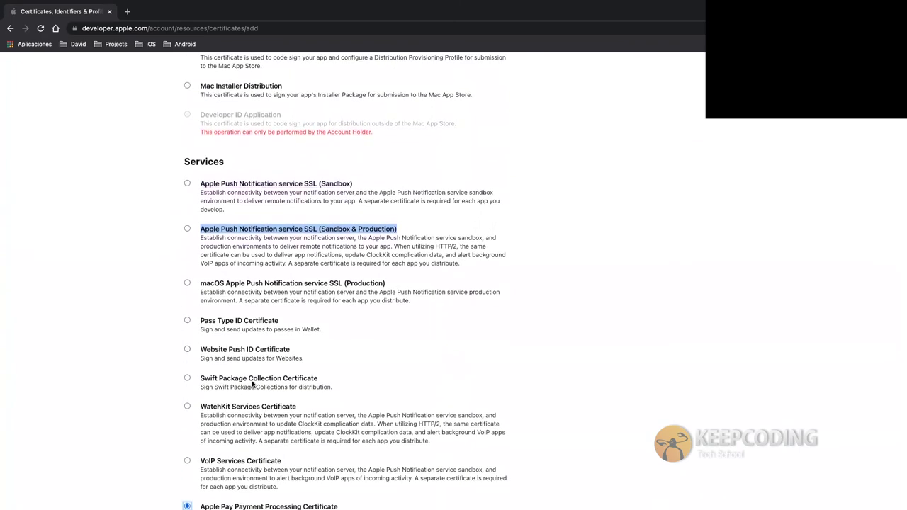
{"action": "scroll", "coordinate": [253, 384], "scroll_direction": "up", "scroll_amount": 5}
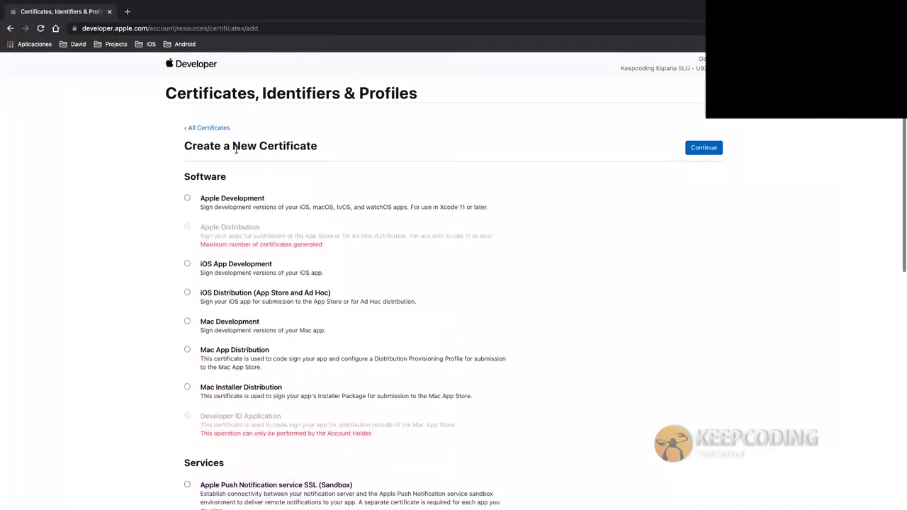
{"action": "left_click", "coordinate": [206, 127]}
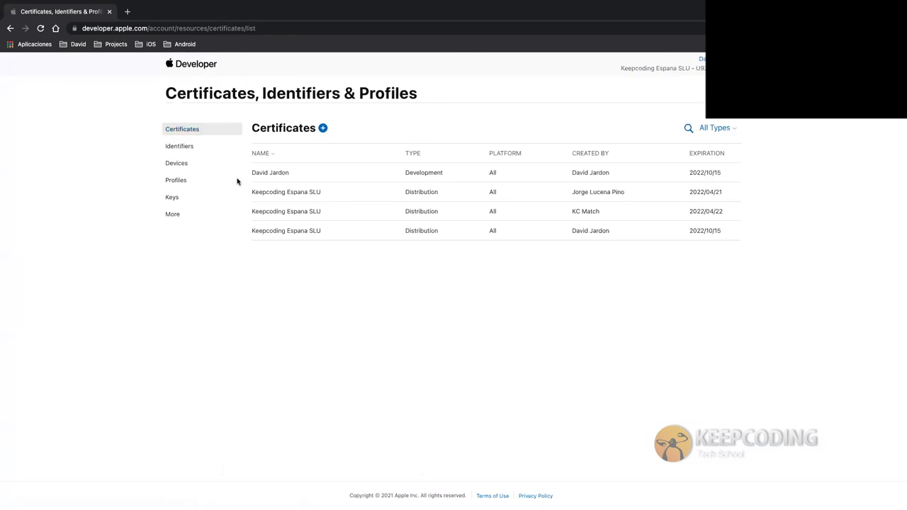